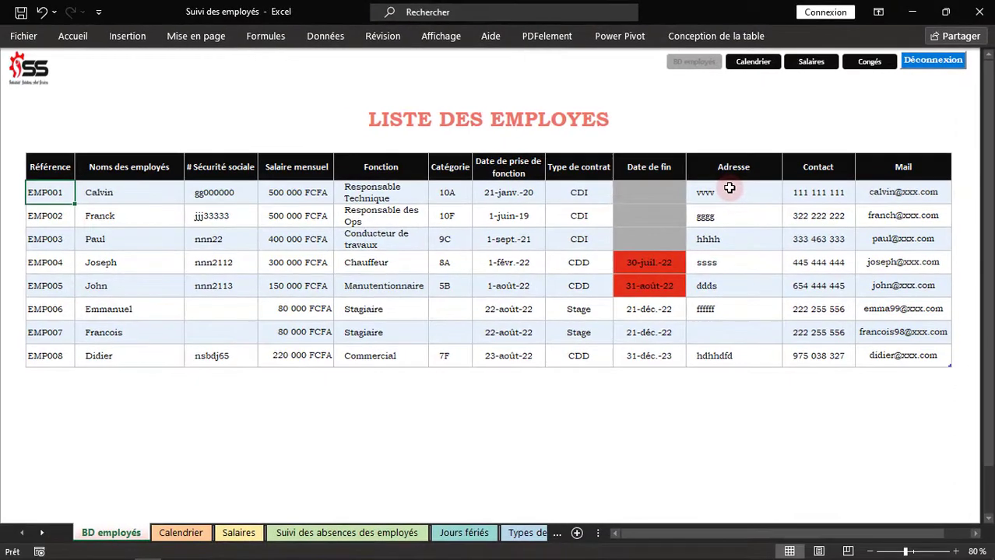
Step: Open the Calendrier sheet and switch the attendance register's year to 2021 and back to 2022
{"action": "left_click", "coordinate": [177, 539]}
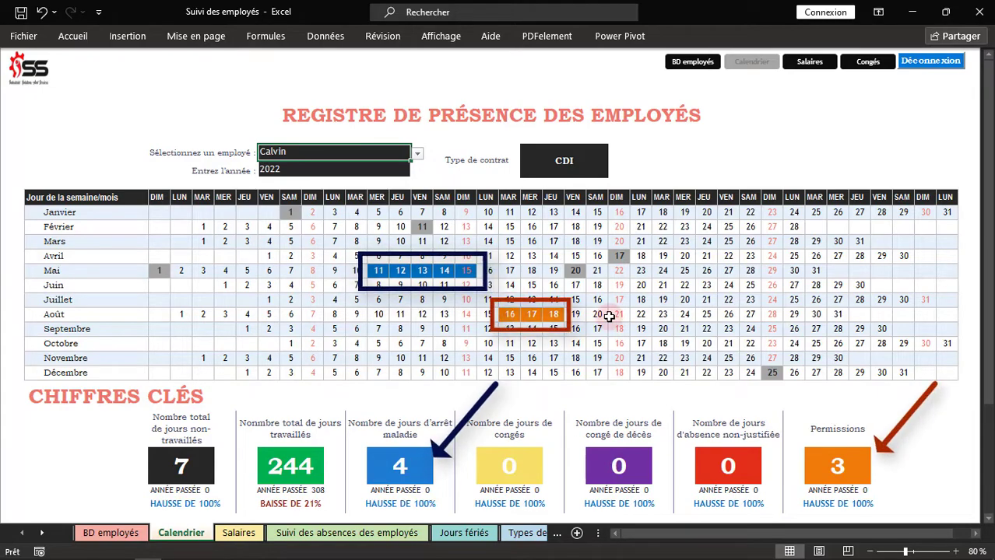
{"action": "left_click", "coordinate": [343, 166]}
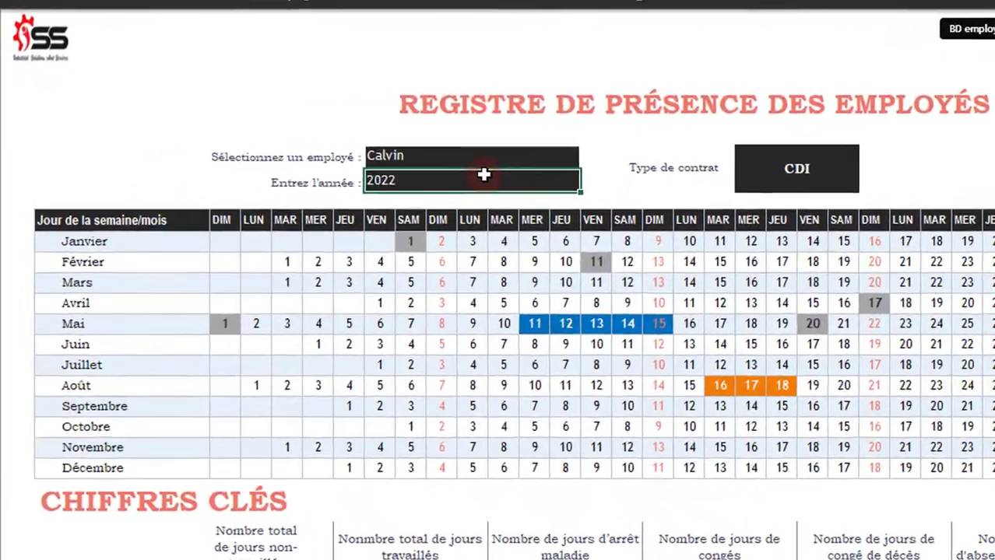
{"action": "type", "text": "20"}
{"action": "type", "text": "21"}
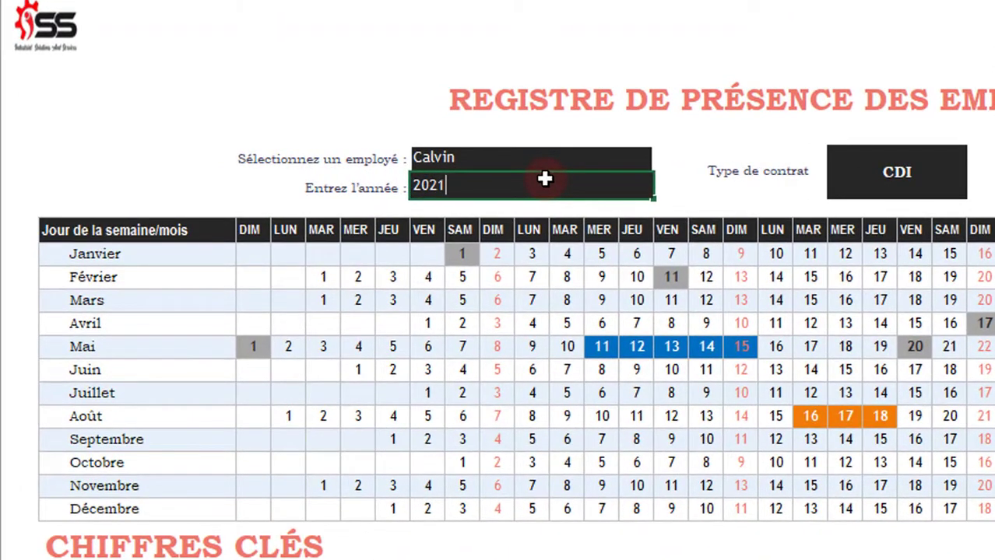
{"action": "key", "text": "Up"}
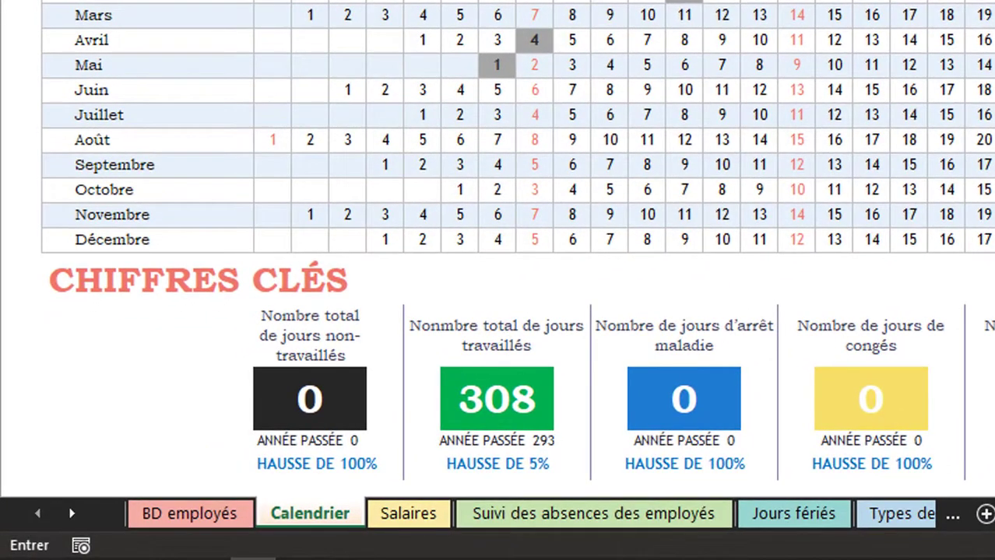
{"action": "key", "text": "Return"}
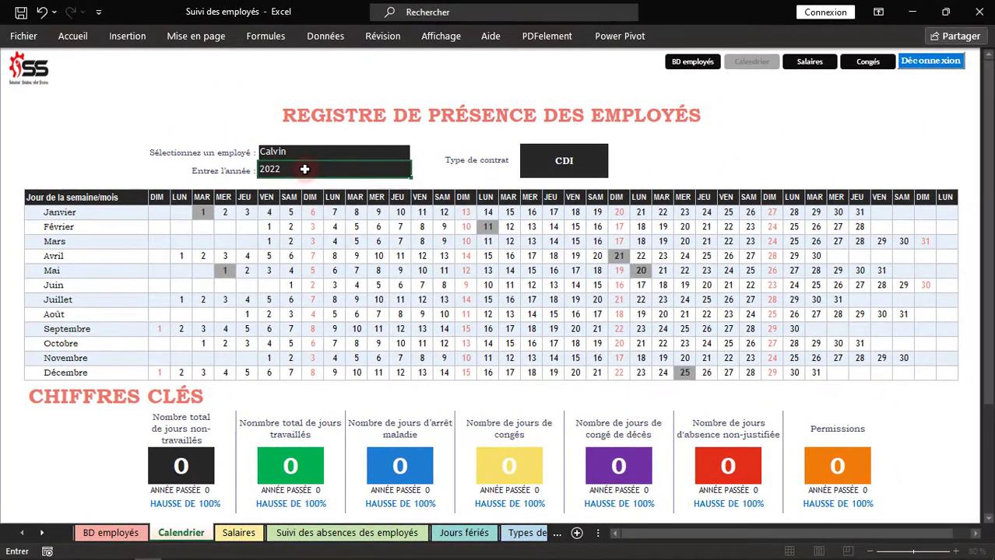
{"action": "key", "text": "Return"}
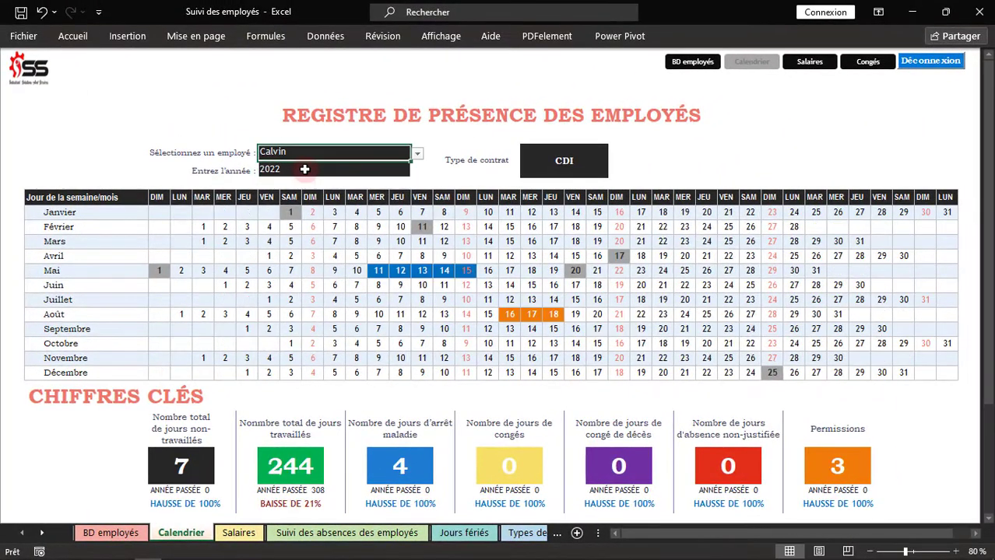
Step: Display the 2022 attendance of the fifth, sixth, seventh and eighth listed employees one after another in the register
{"action": "left_click", "coordinate": [418, 155]}
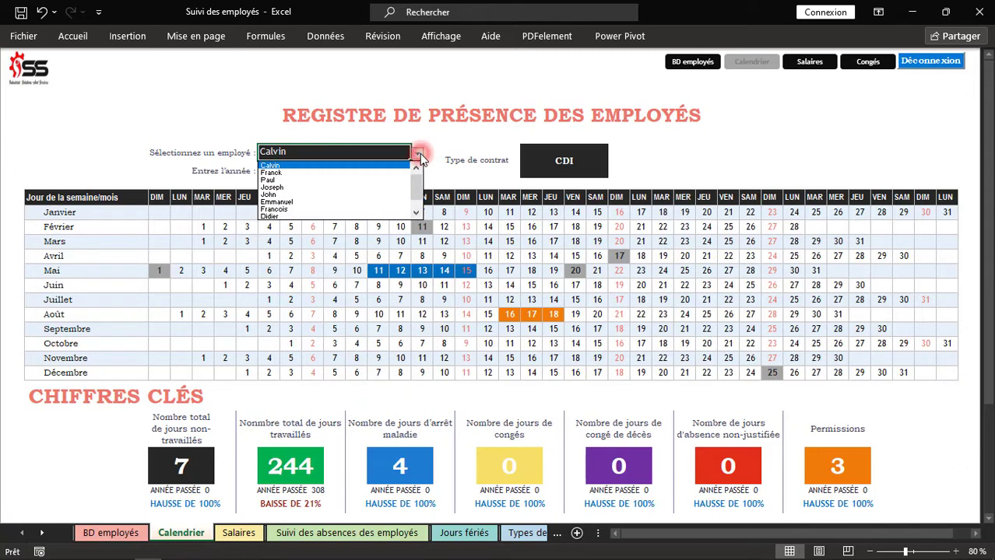
{"action": "left_click", "coordinate": [378, 173]}
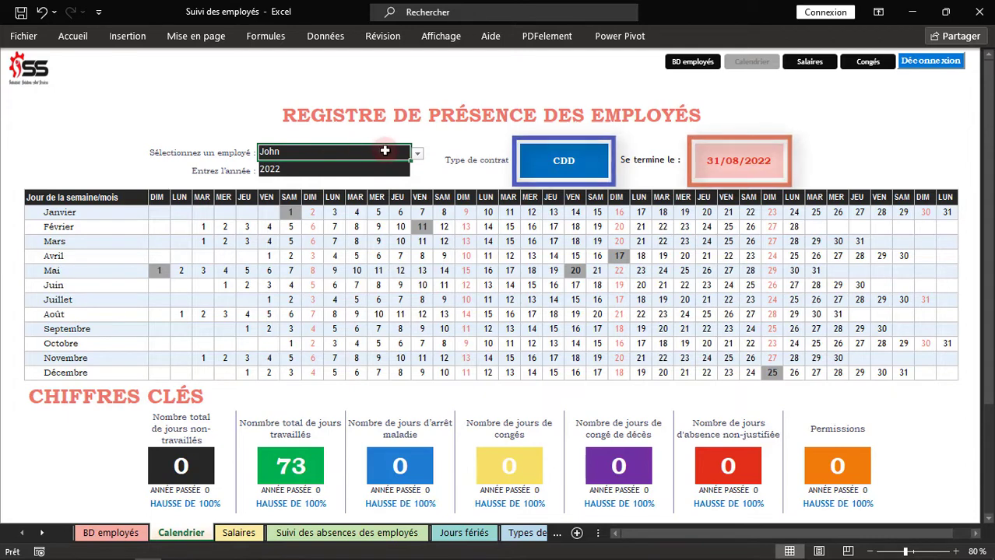
{"action": "left_click", "coordinate": [418, 154]}
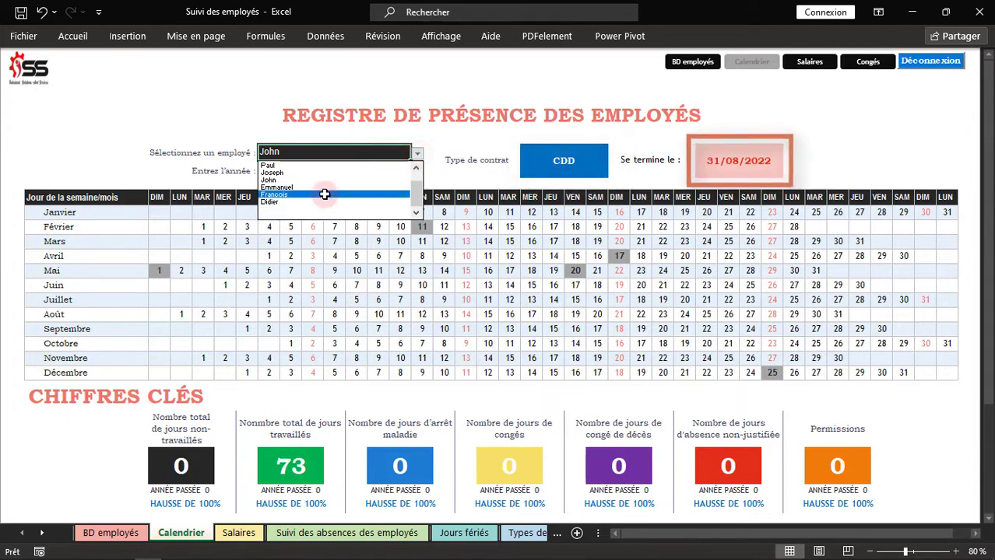
{"action": "left_click", "coordinate": [299, 188]}
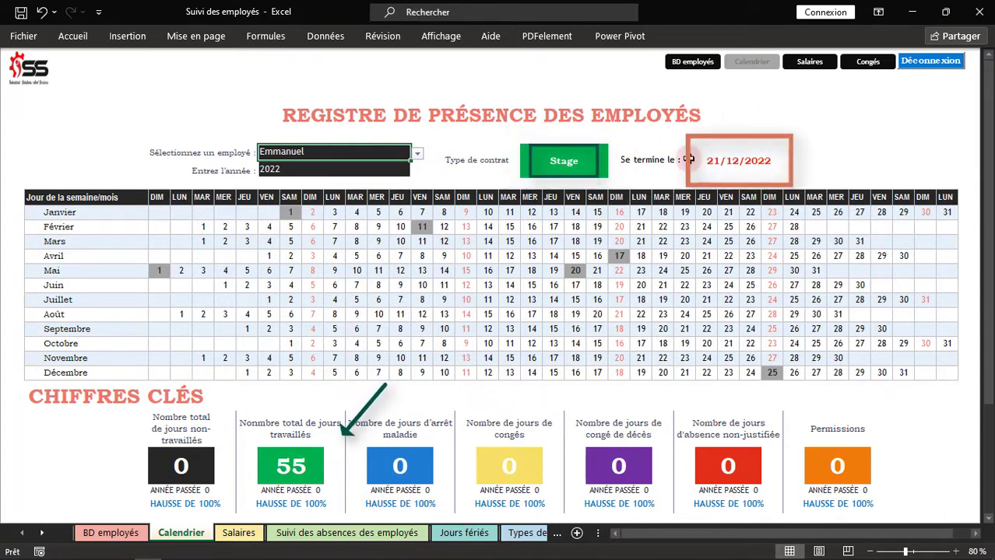
{"action": "left_click", "coordinate": [416, 155]}
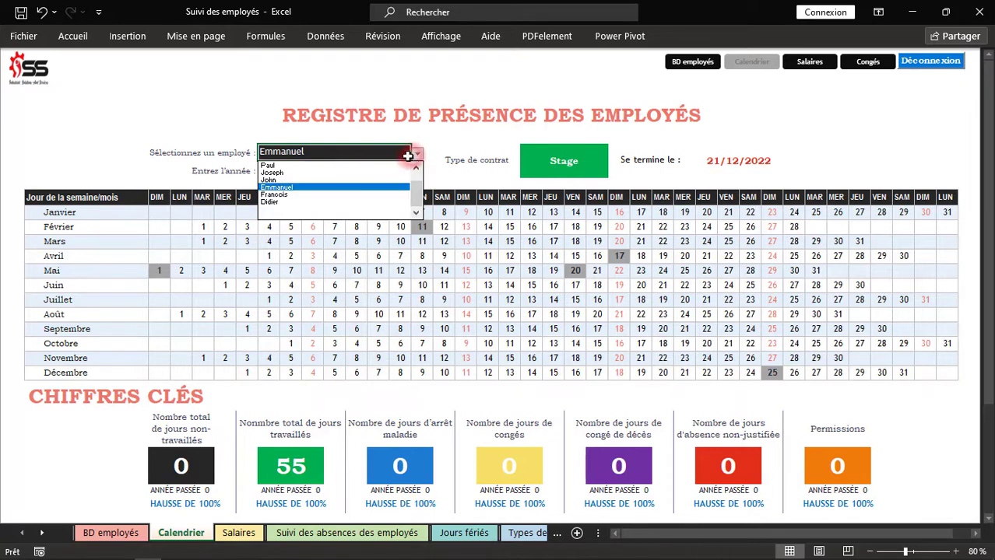
{"action": "left_click", "coordinate": [321, 194]}
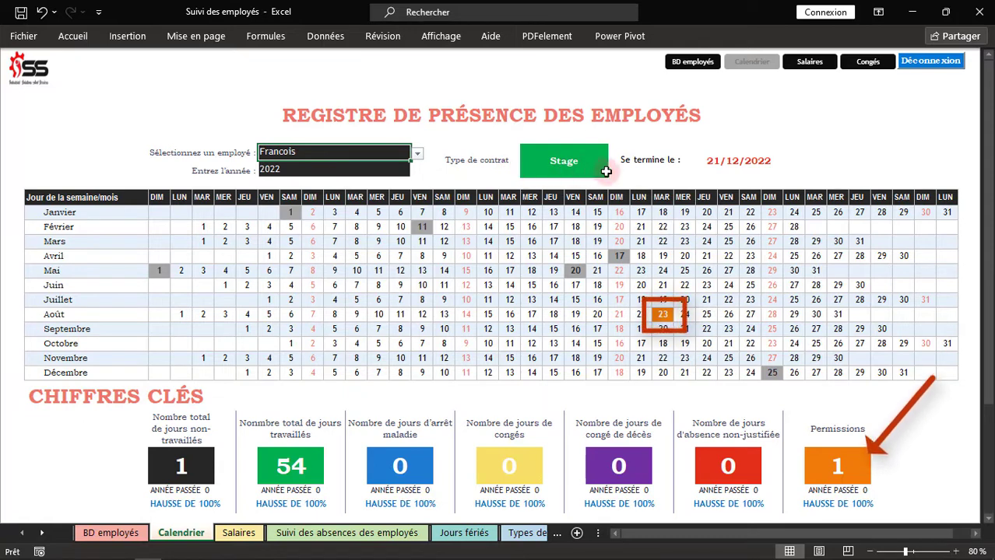
{"action": "left_click", "coordinate": [417, 153]}
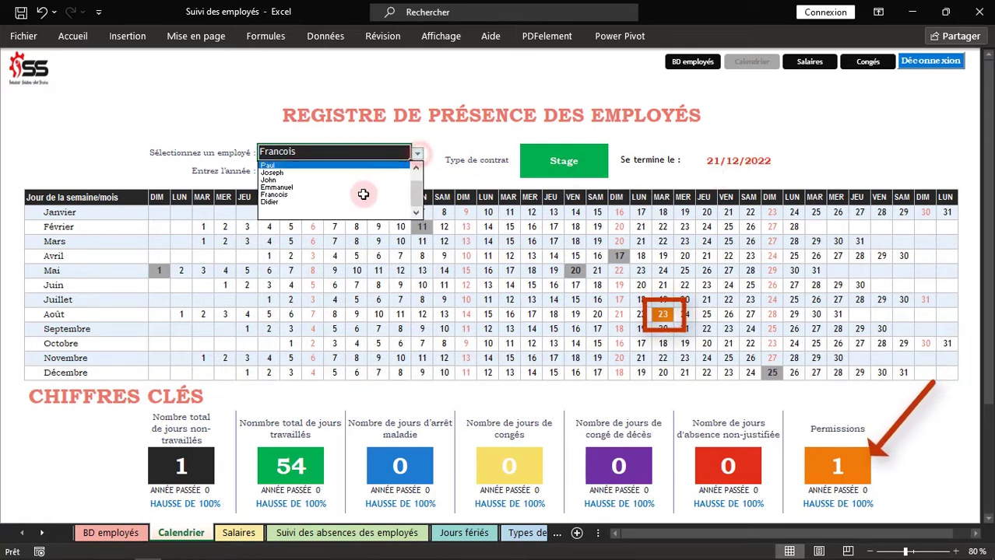
{"action": "left_click", "coordinate": [348, 203]}
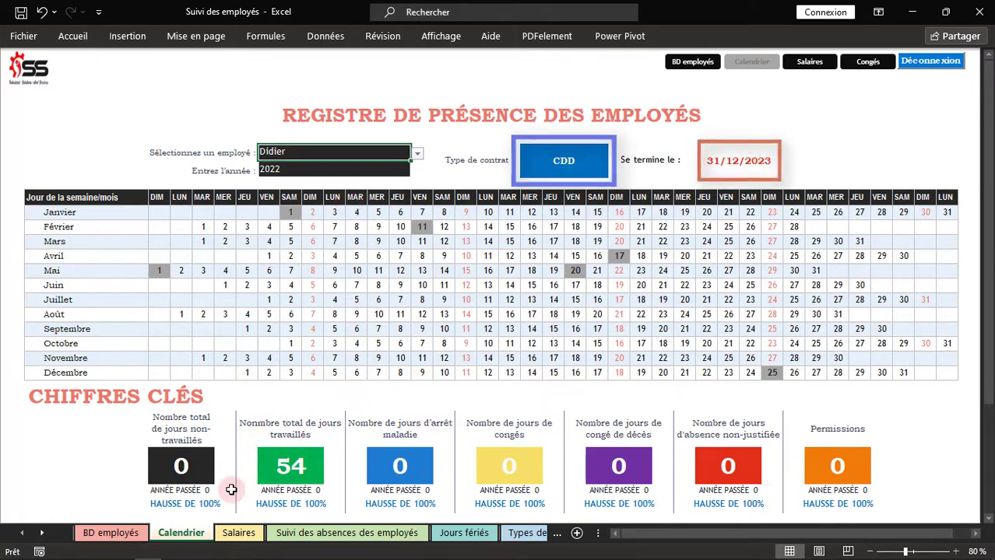
Step: Select the first listed employee in the attendance register
{"action": "left_click", "coordinate": [416, 156]}
{"action": "key", "text": "Up"}
{"action": "key", "text": "Up"}
{"action": "key", "text": "Up"}
{"action": "key", "text": "Up"}
{"action": "key", "text": "Up"}
{"action": "key", "text": "Up"}
{"action": "key", "text": "Up"}
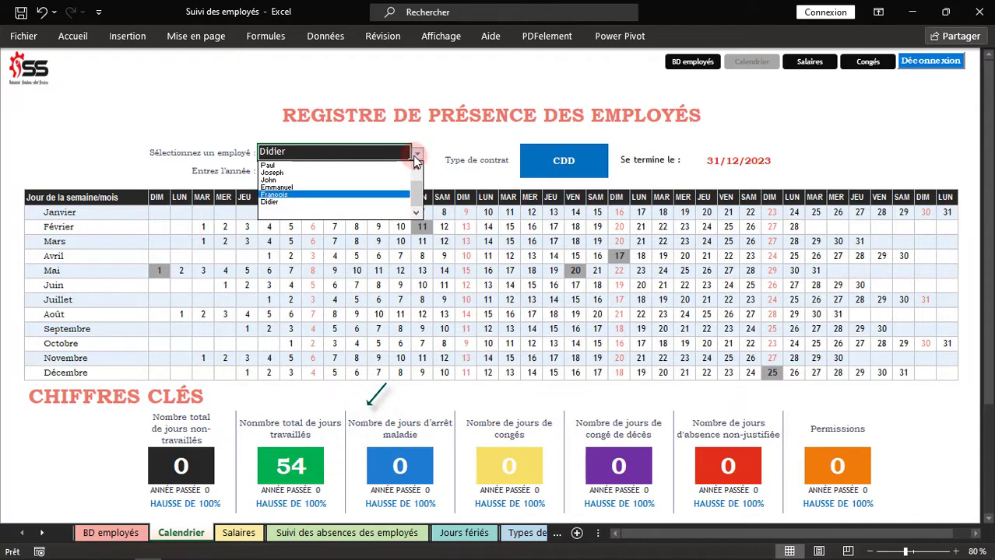
{"action": "key", "text": "Return"}
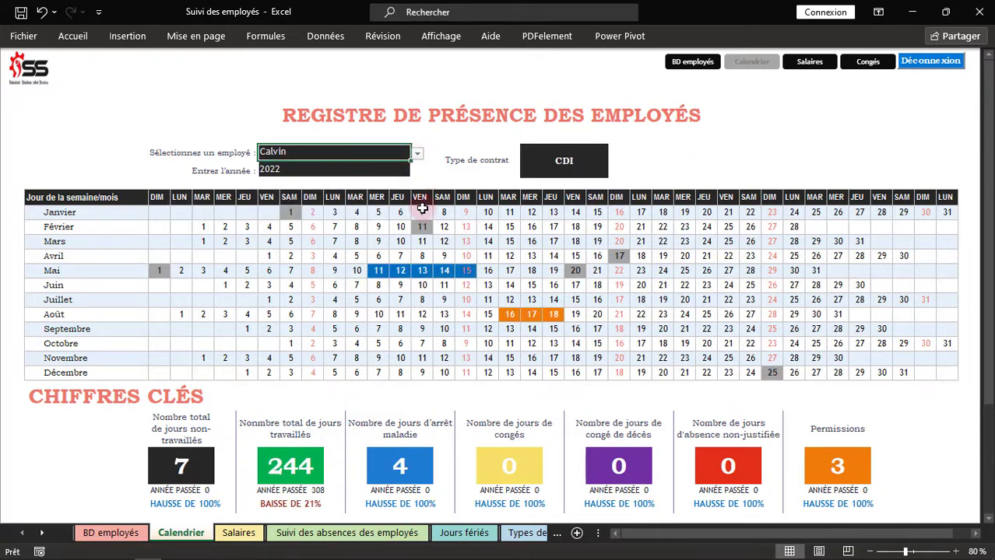
Step: Open the Salaires sheet and set the salary month to Septembre
{"action": "left_click", "coordinate": [811, 62]}
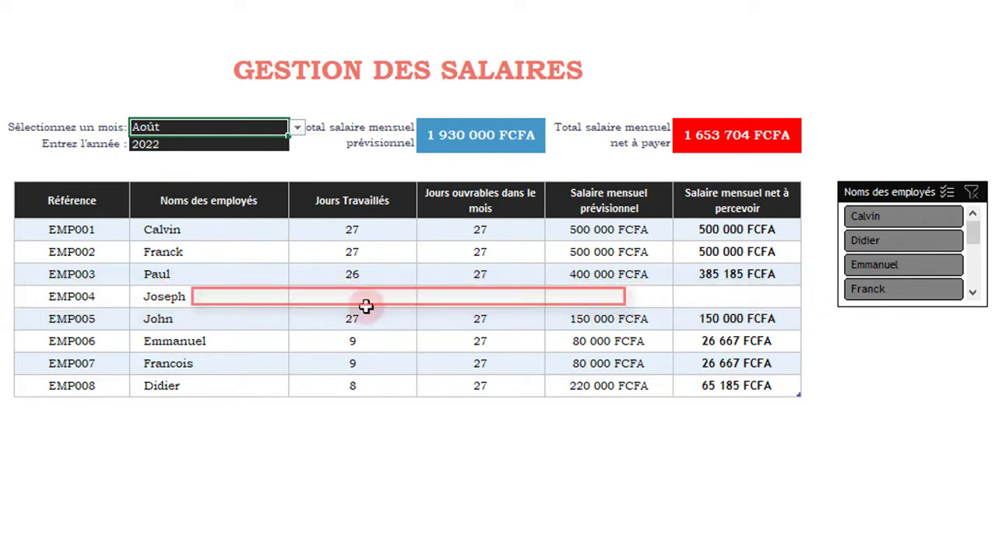
{"action": "left_click", "coordinate": [297, 130]}
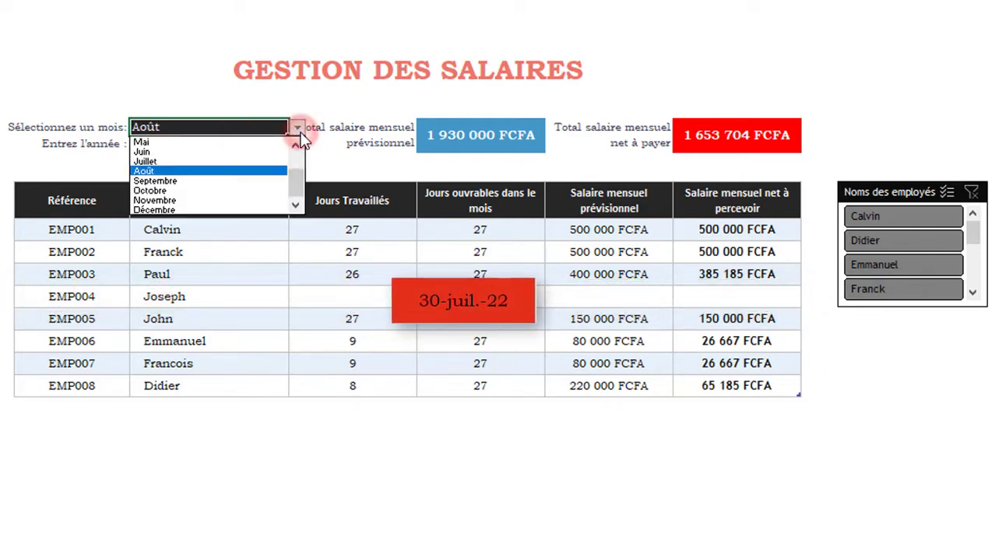
{"action": "left_click", "coordinate": [240, 182]}
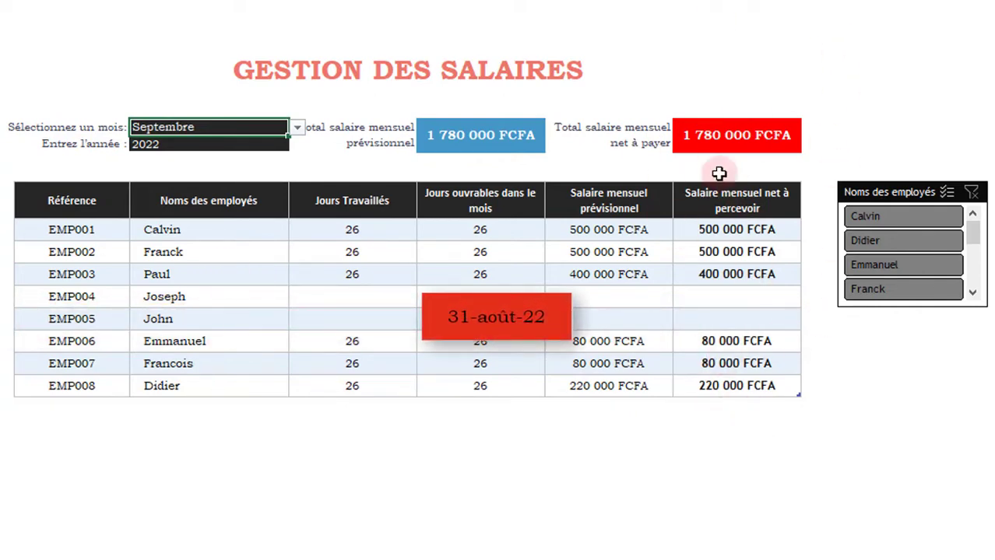
Step: Set the month of the salary table to Octobre and check it against today's date
{"action": "left_click", "coordinate": [297, 128]}
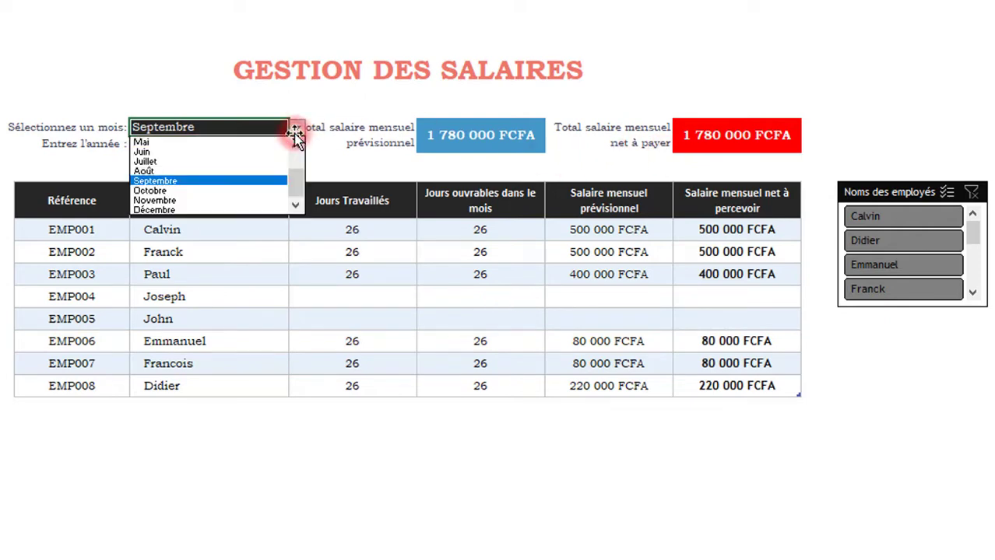
{"action": "left_click", "coordinate": [222, 191]}
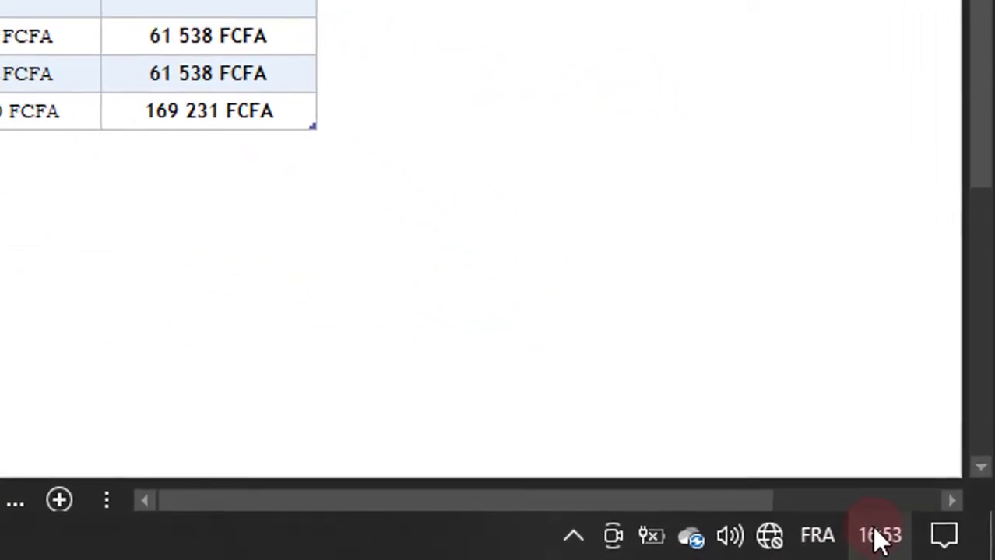
{"action": "mouse_move", "coordinate": [879, 539]}
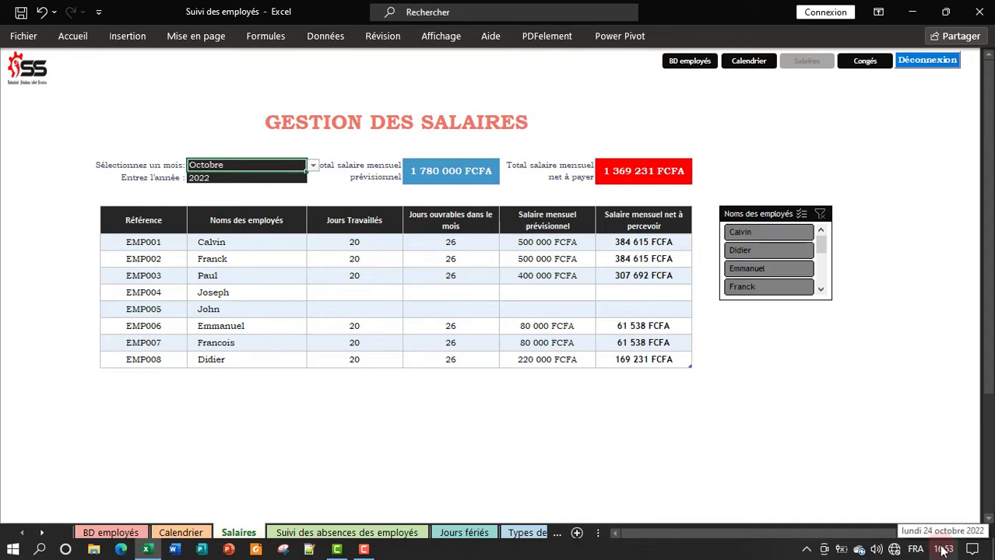
Step: Filter the salary table by the slicer's first employee, add the second through multi-select, and clear the filter
{"action": "left_click", "coordinate": [762, 232]}
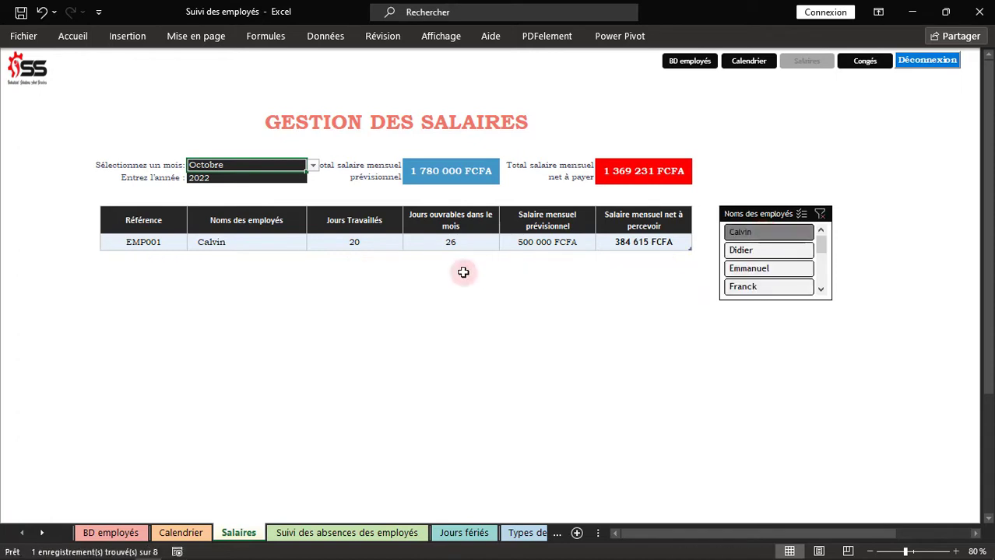
{"action": "left_click", "coordinate": [802, 215]}
{"action": "left_click", "coordinate": [774, 250]}
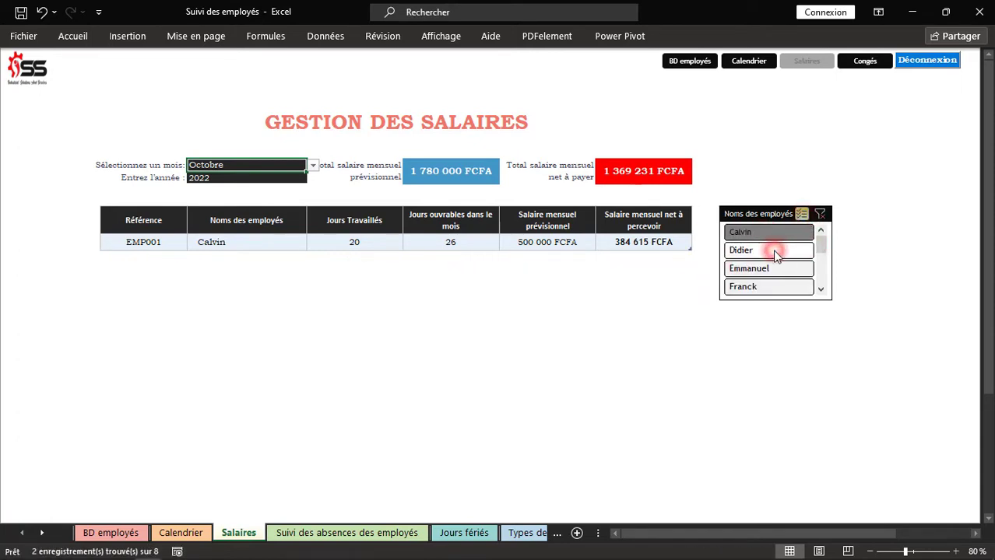
{"action": "left_click", "coordinate": [803, 216]}
{"action": "left_click", "coordinate": [820, 215]}
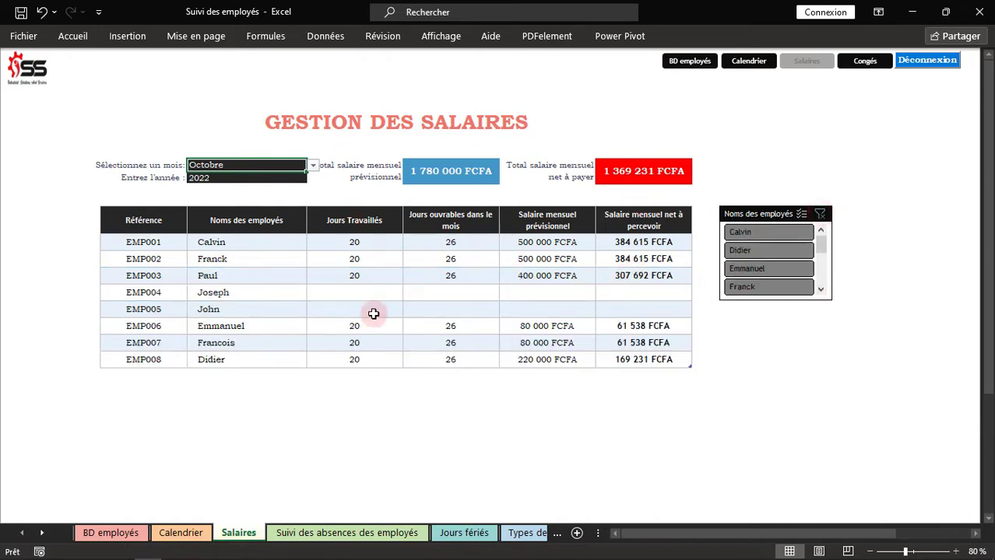
Step: Review the absence list in Suivi des absences des employés and compare it with the attendance calendar
{"action": "left_click", "coordinate": [321, 536]}
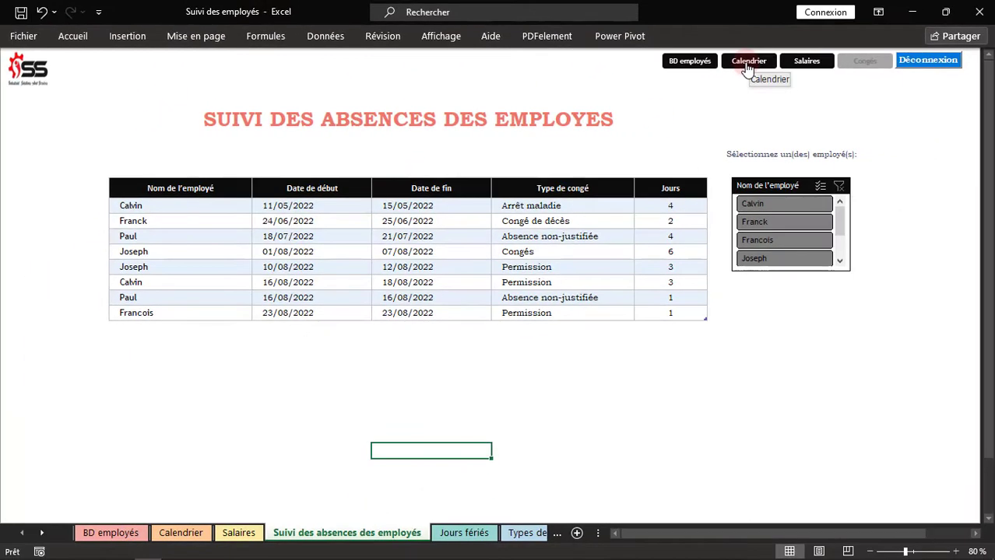
{"action": "left_click", "coordinate": [747, 62]}
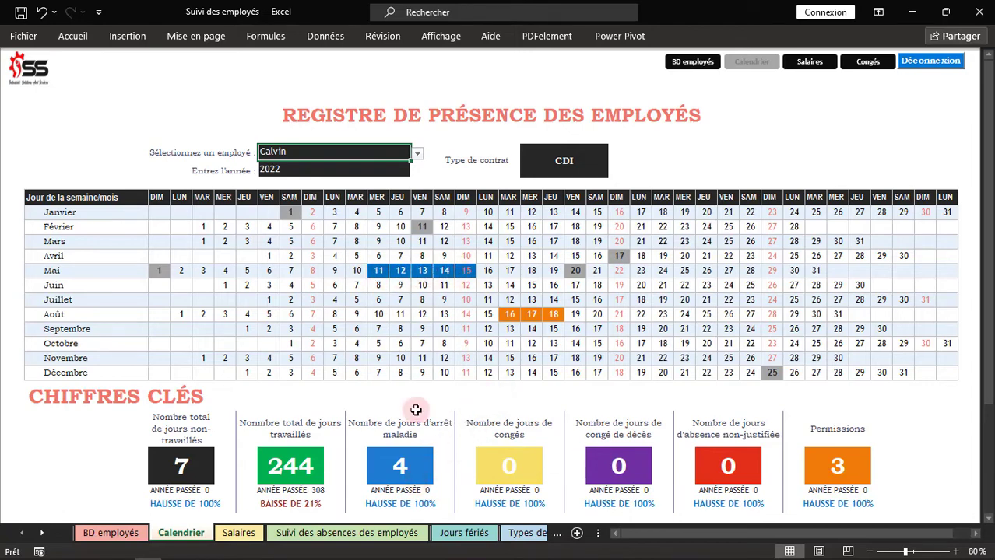
Step: In Suivi des absences des employés, set the leave type of the first absence record to Absence non-justifiée
{"action": "left_click", "coordinate": [393, 533]}
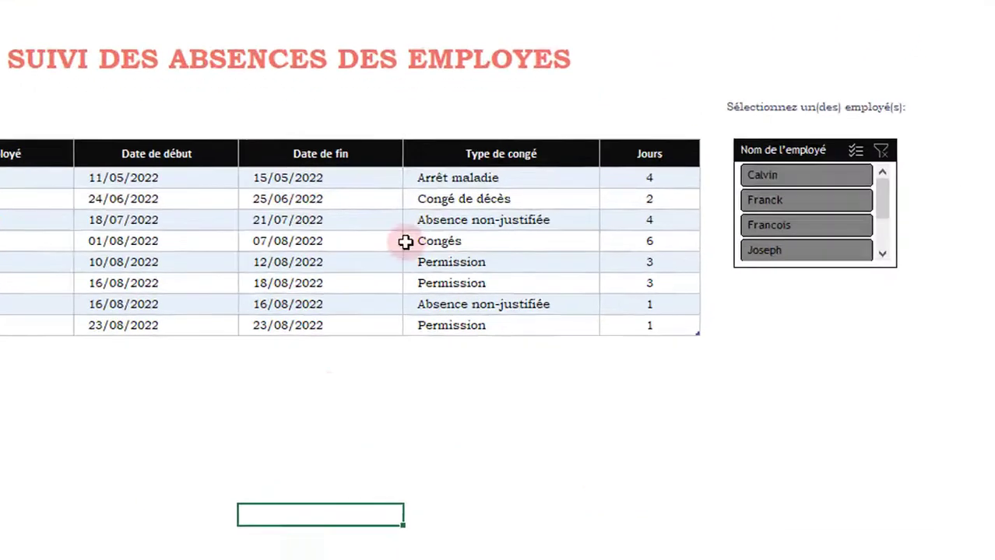
{"action": "left_click", "coordinate": [574, 183]}
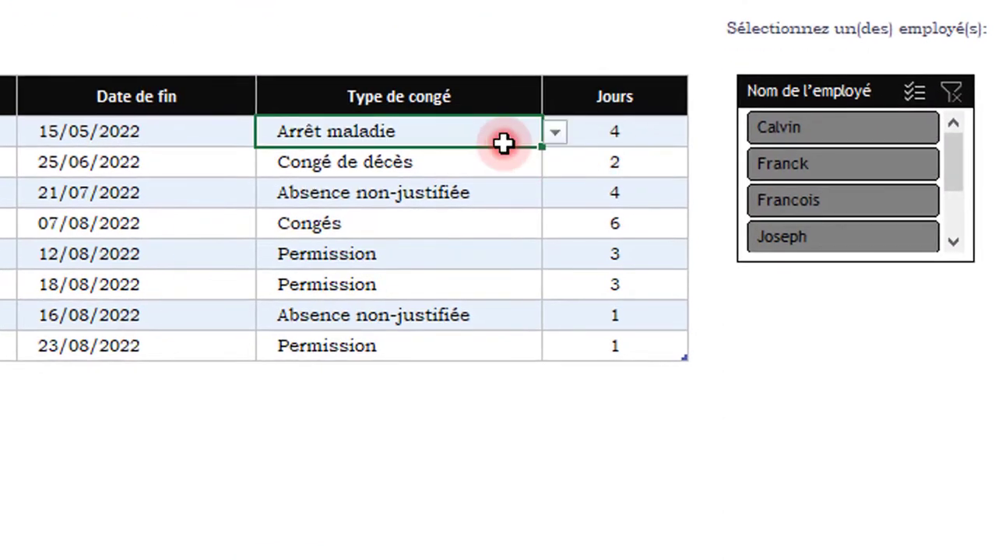
{"action": "left_click", "coordinate": [556, 134]}
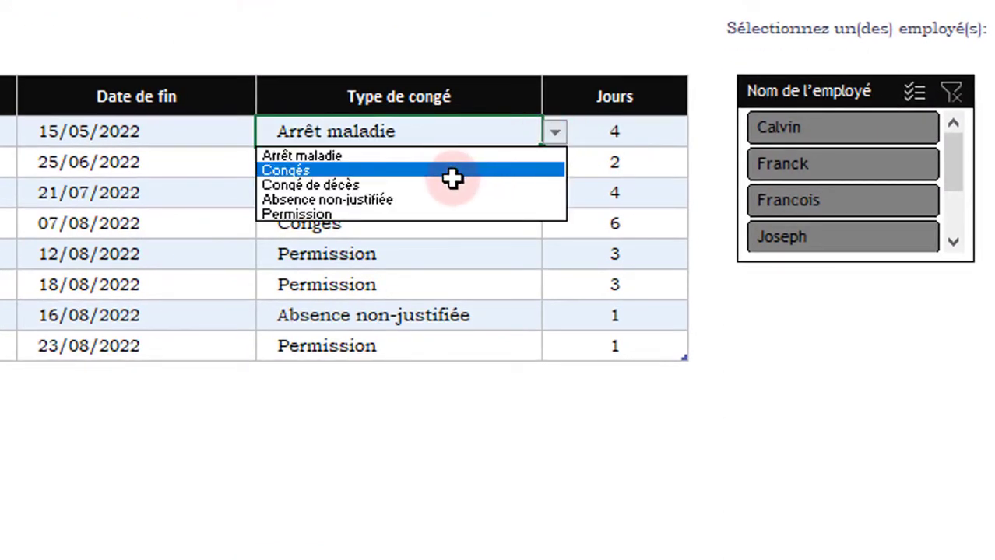
{"action": "left_click", "coordinate": [425, 201]}
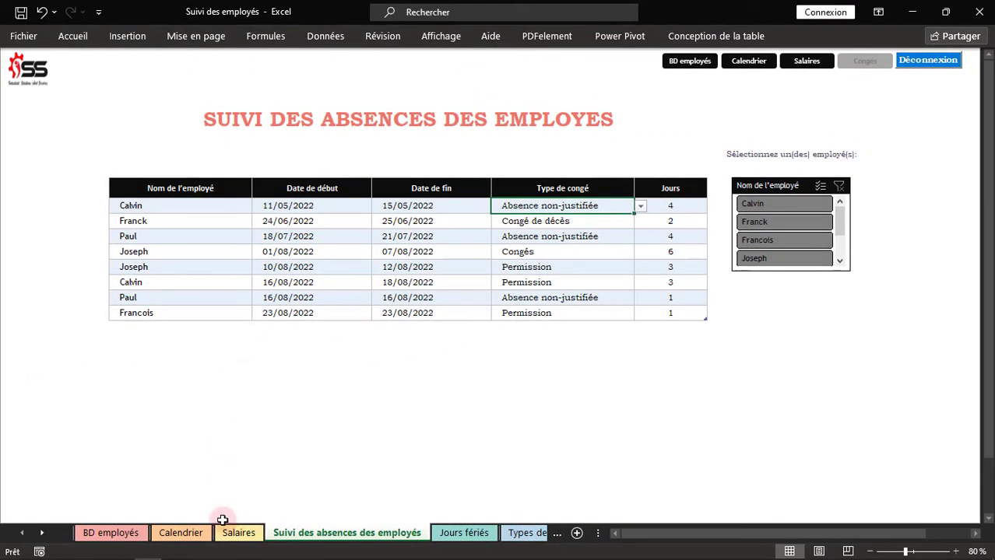
Step: Check the changed absence on the Calendrier sheet and log out of the workbook's session
{"action": "left_click", "coordinate": [175, 534]}
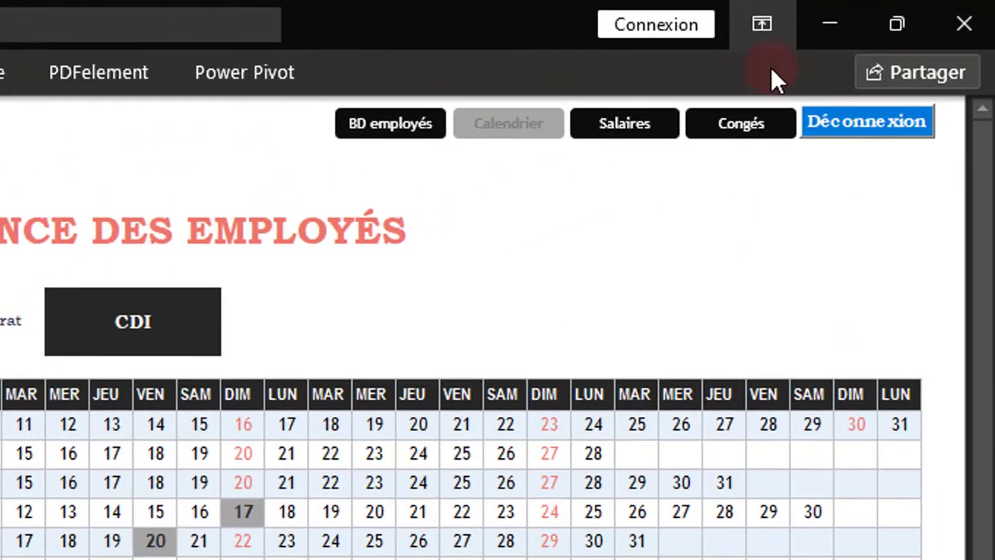
{"action": "left_click", "coordinate": [854, 131]}
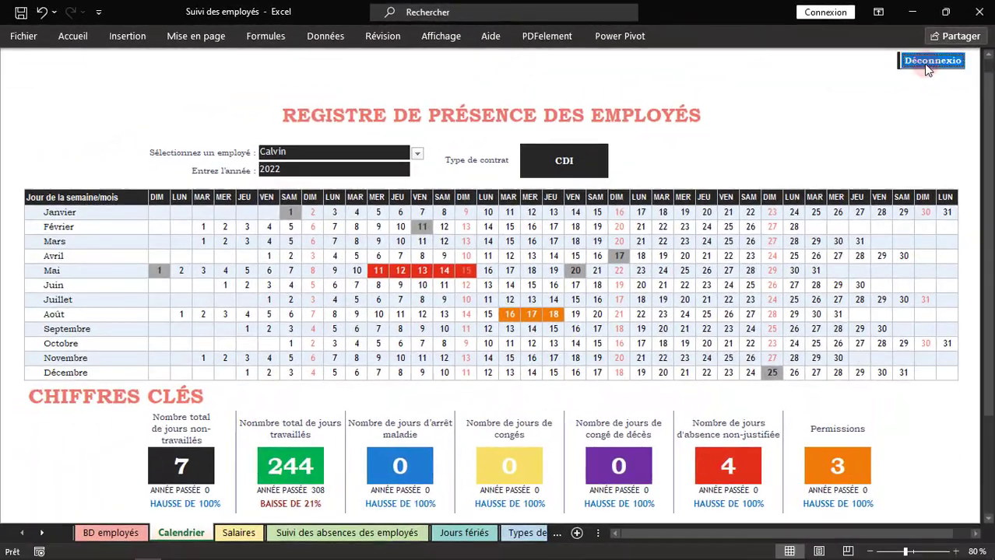